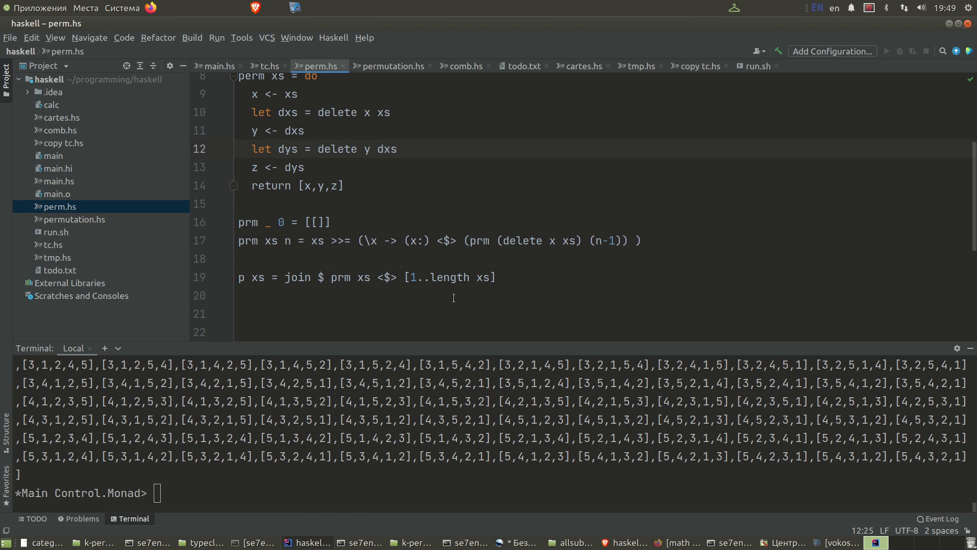
Step: Review the prm base case and join-based p, then load perm.hs into GHCi
click(443, 221)
scroll(424, 269, up, 2)
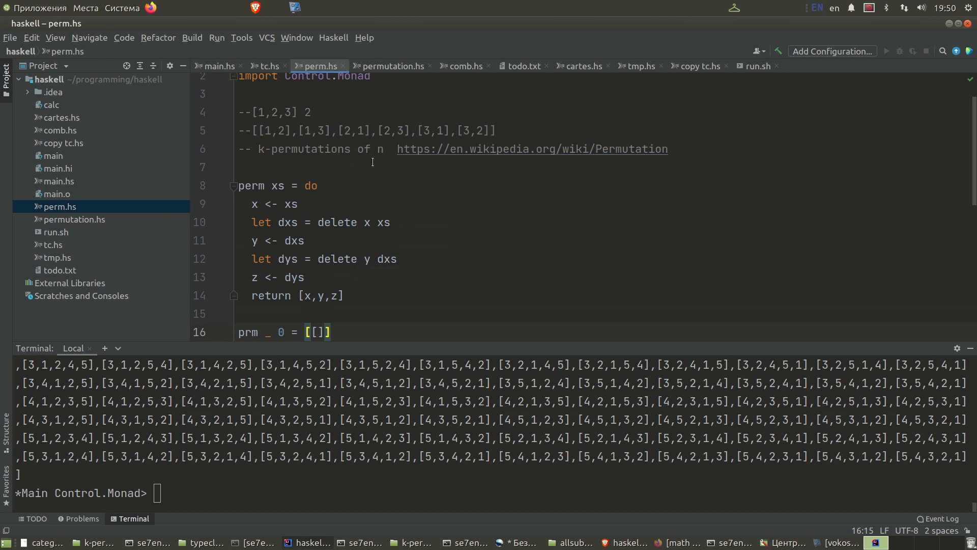
scroll(447, 188, down, 2)
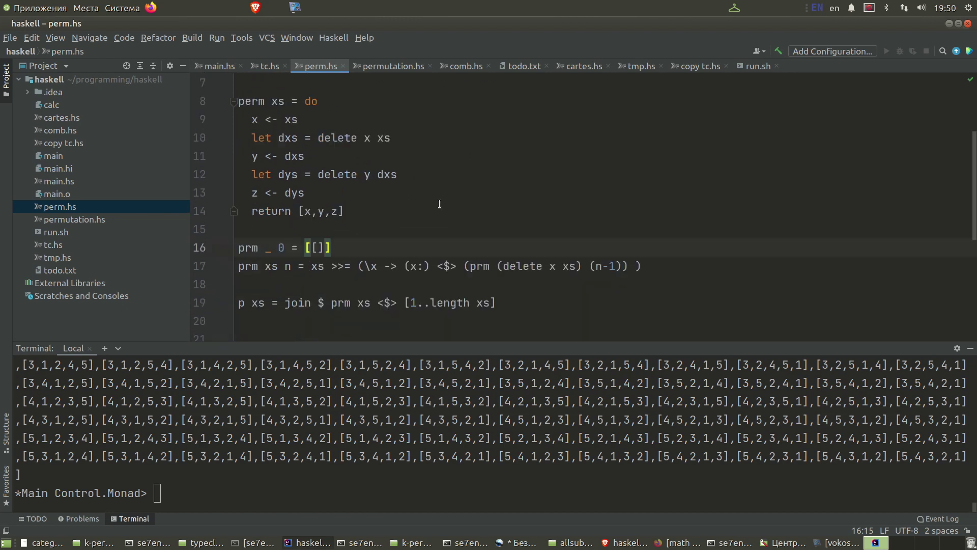
click(520, 281)
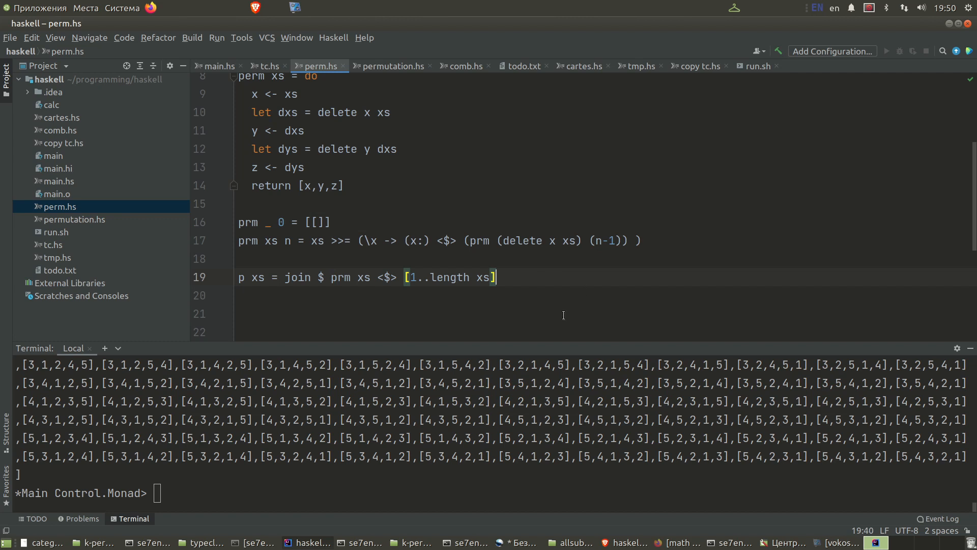
scroll(364, 223, up, 3)
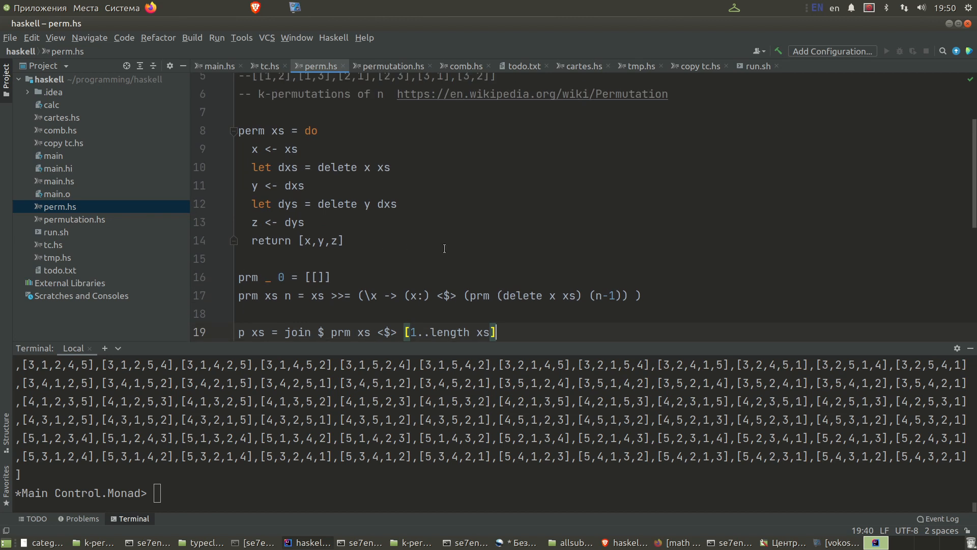
scroll(371, 163, up, 1)
scroll(372, 163, up, 3)
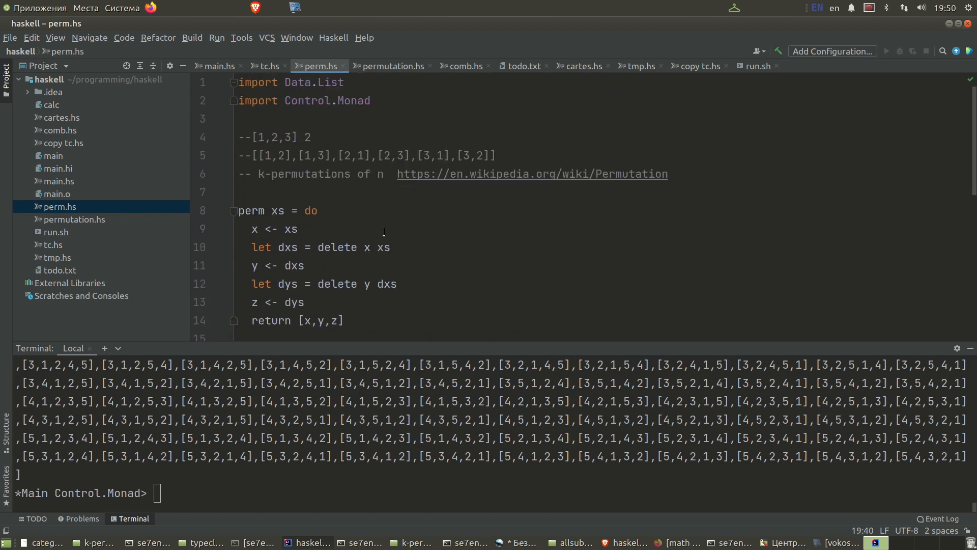
scroll(302, 150, down, 5)
scroll(344, 191, down, 4)
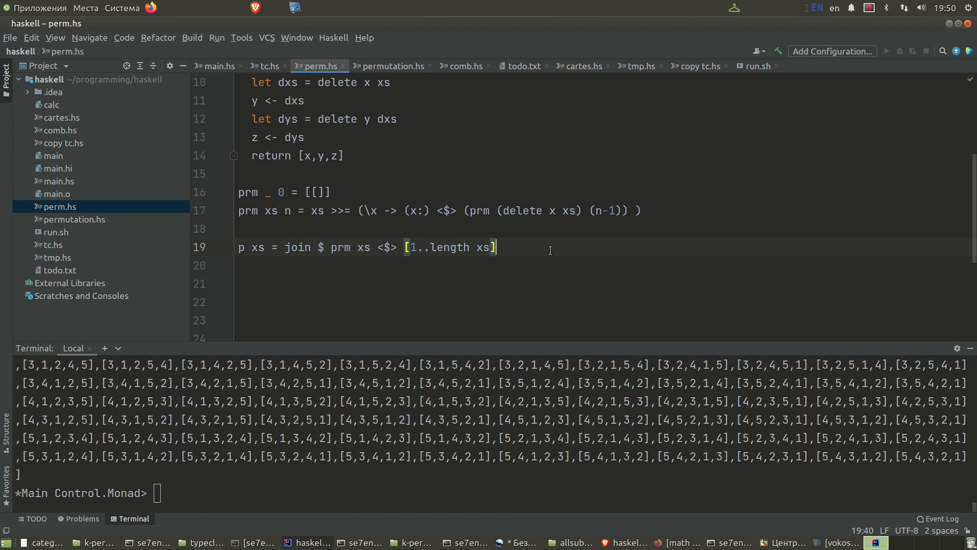
click(245, 491)
text(:l per)
text(m.hs)
key(Return)
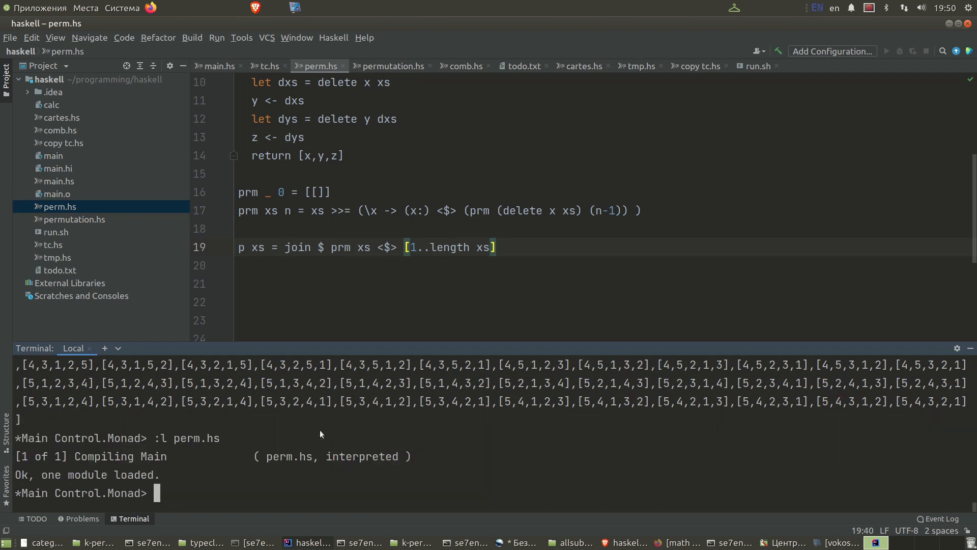
text(p)
text(rm [])
Step: Run prm [1,2,3] 3 and then prm [1,2,3,4] 4 in GHCi
key(BackSpace)
text(1,2,3])
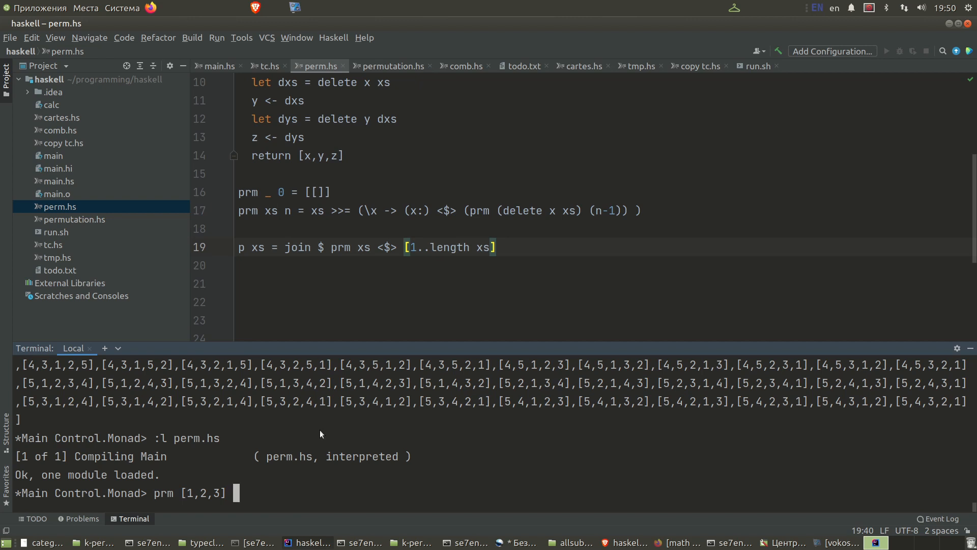
text(3)
key(Return)
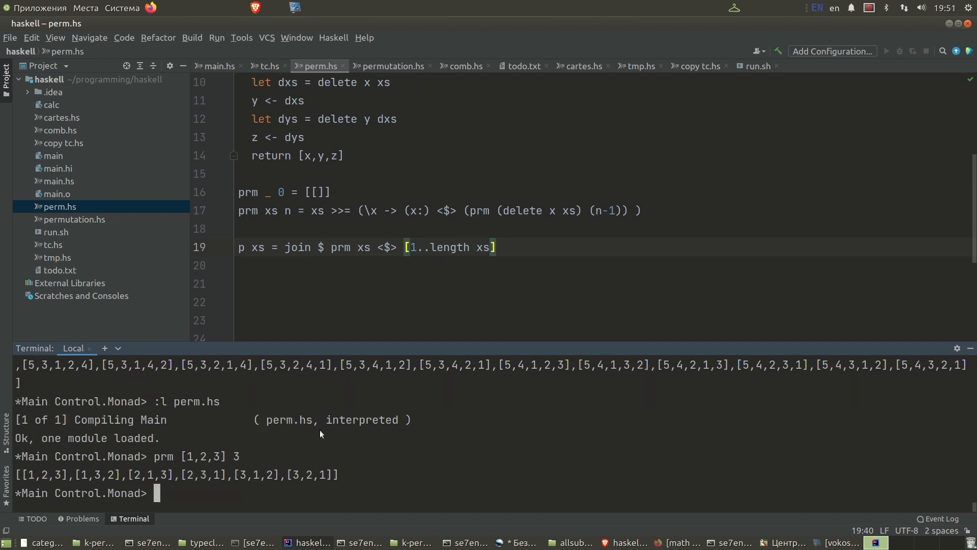
key(Up)
key(Left)
key(Left)
key(Left)
text(,4)
key(End)
key(BackSpace)
text(4)
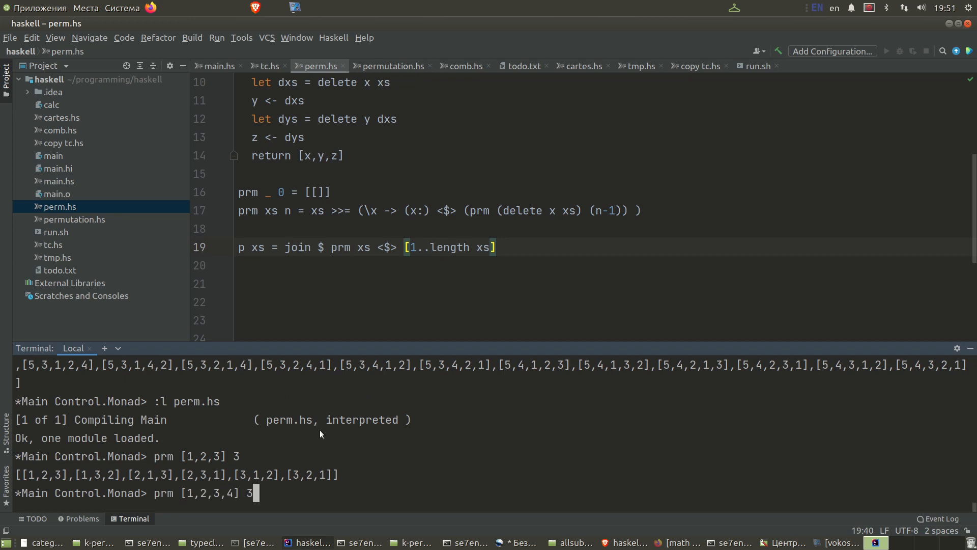
key(Return)
Step: Extend the call to prm [1,2,3,4,5] 5 and run it
key(Up)
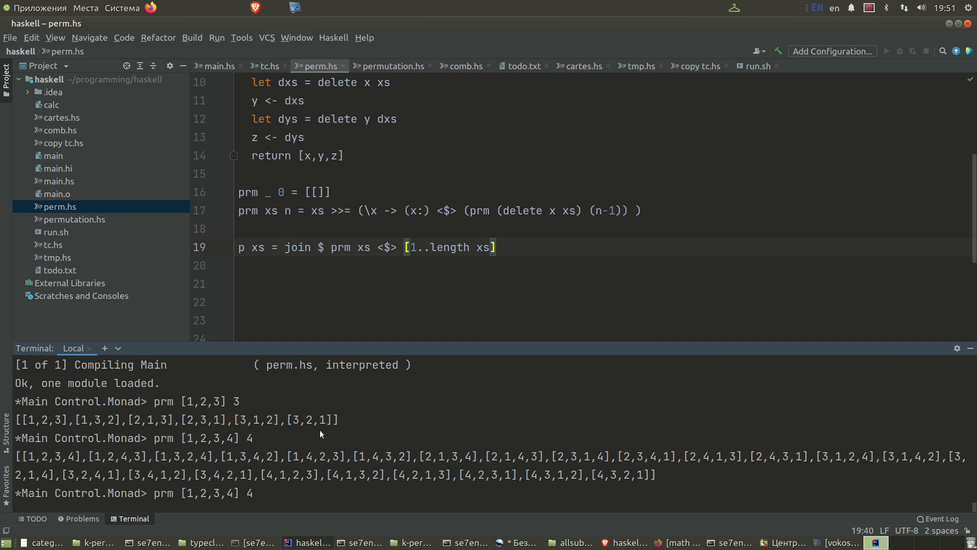
key(Left)
key(Left)
text(,5)
key(End)
key(BackSpace)
text(5)
key(Return)
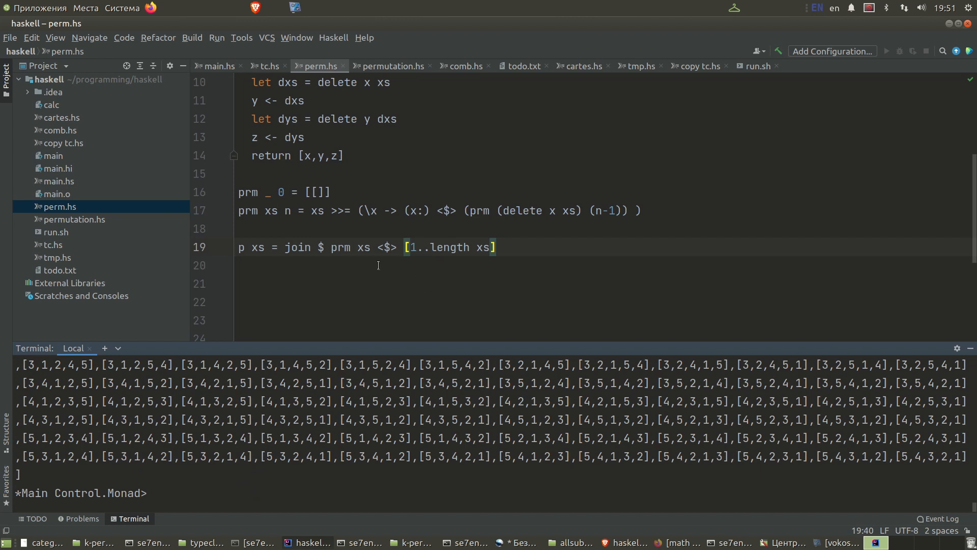
Step: Comment out line 19's join-based p and add p xs = prm xs (length xs) below it
click(515, 266)
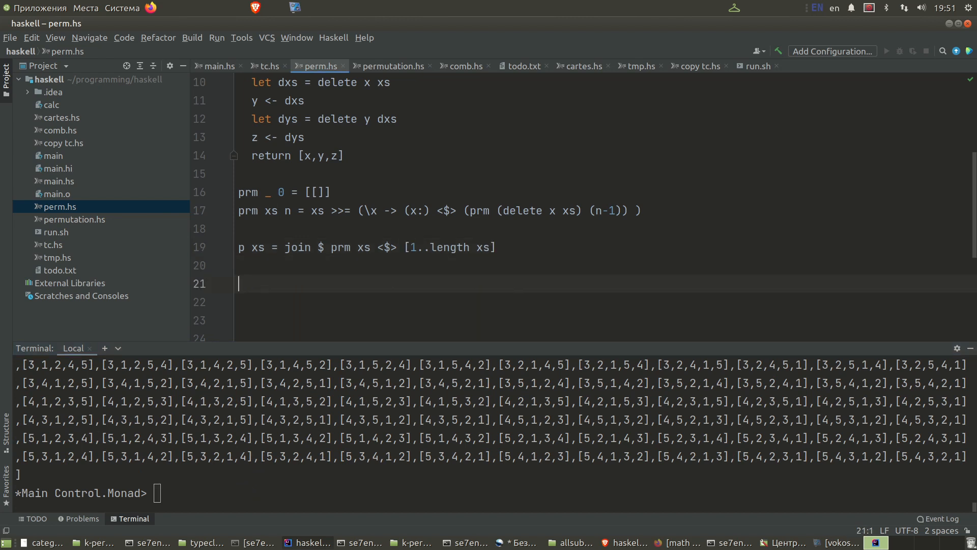
key(Up)
text(--)
key(Down)
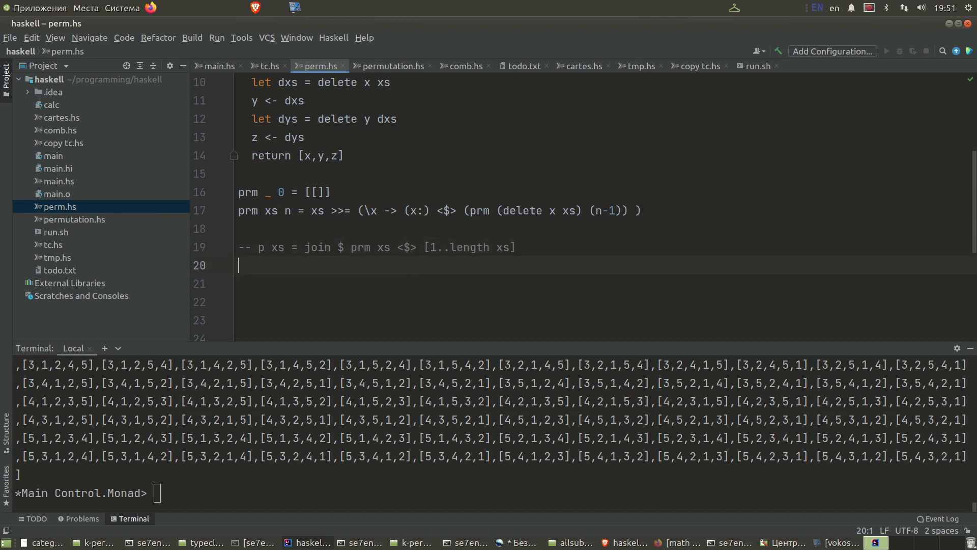
key(Return)
text(p)
text(xs = )
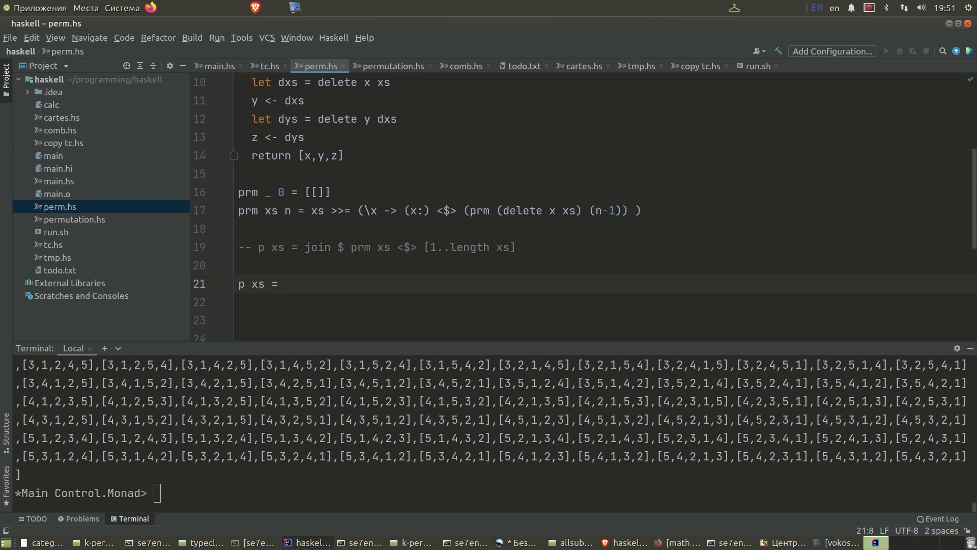
text(prm)
text( xs)
text( length)
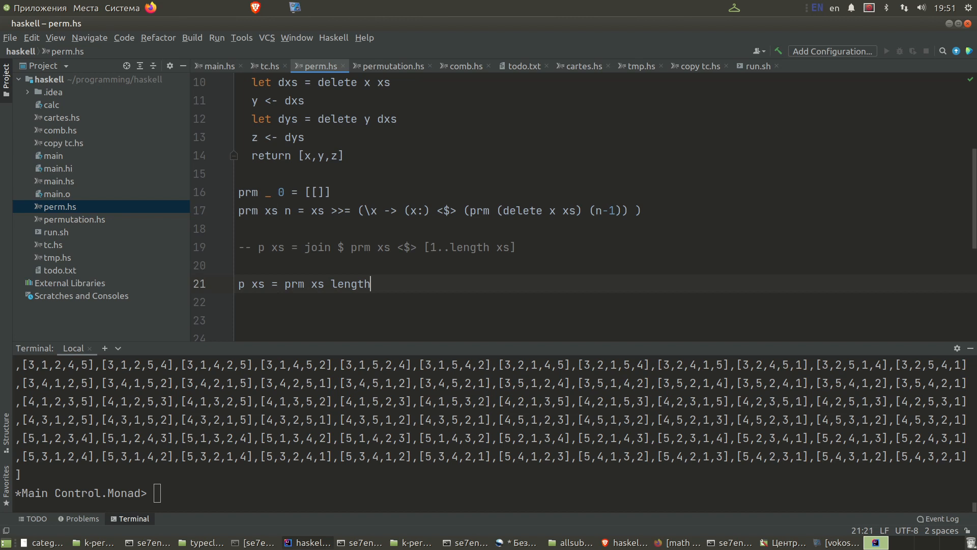
text( xs)
key(Left)
key(Left)
key(Left)
text(()
key(End)
text())
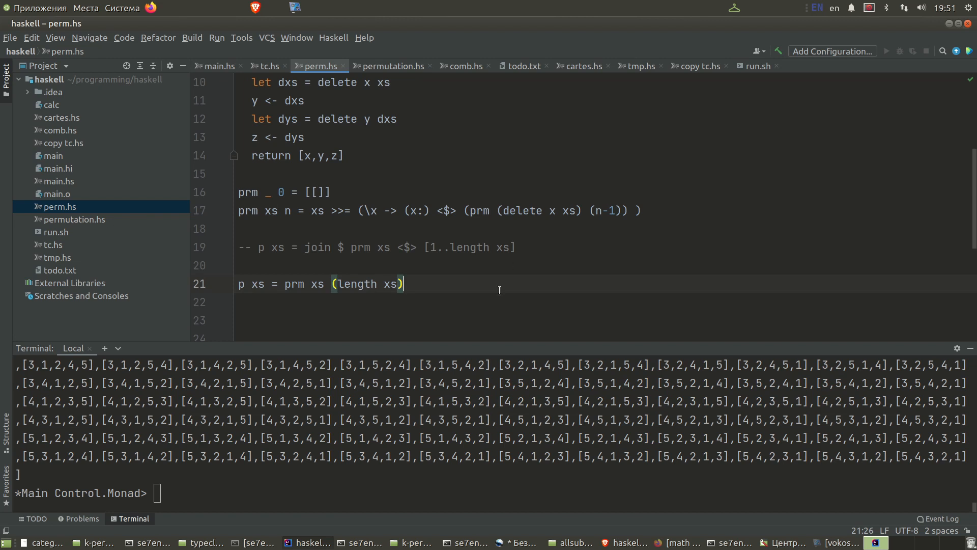
Step: Reload with :r and evaluate p [1,2,3] then p [1,2,3,4] in GHCi
click(310, 425)
text(:r)
key(Return)
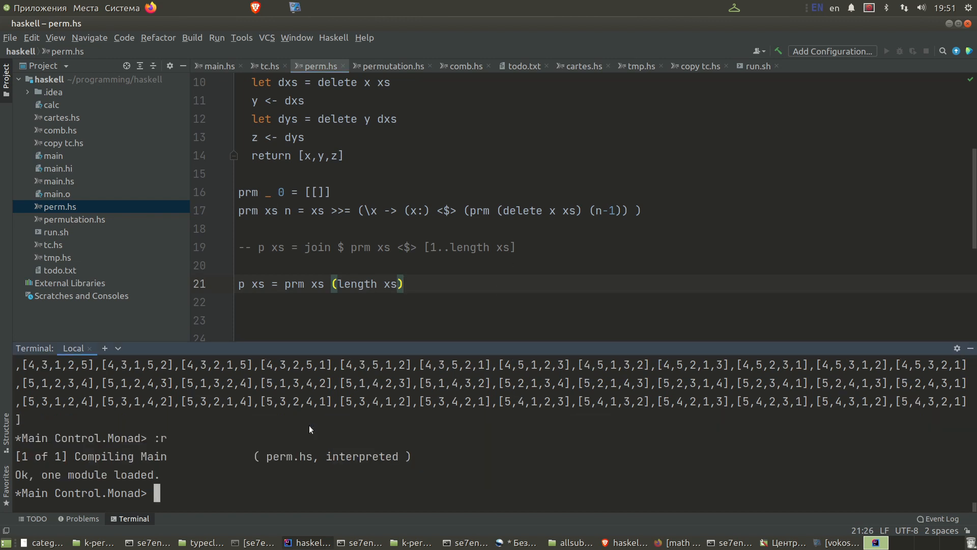
text(p [1])
text(,2,3)
key(Return)
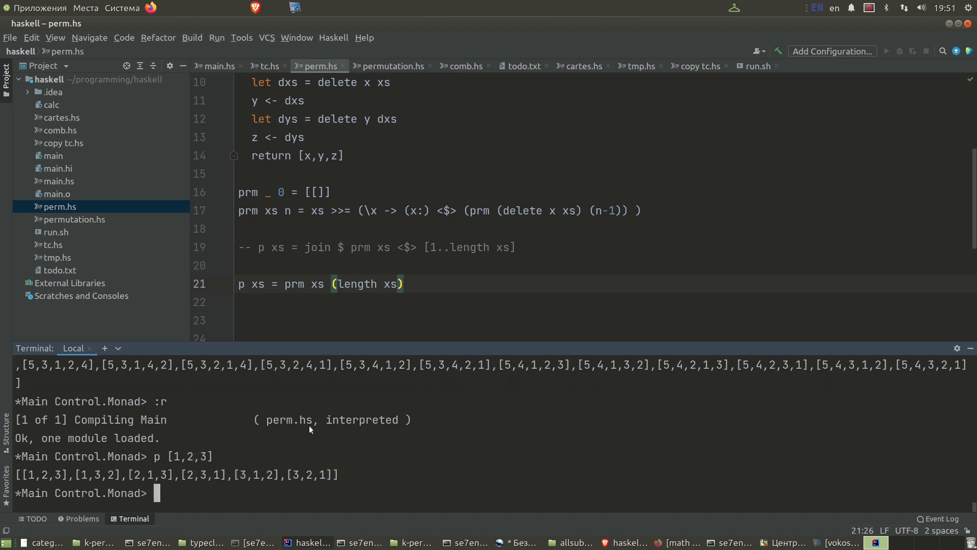
key(Up)
key(Left)
text(,4)
key(Return)
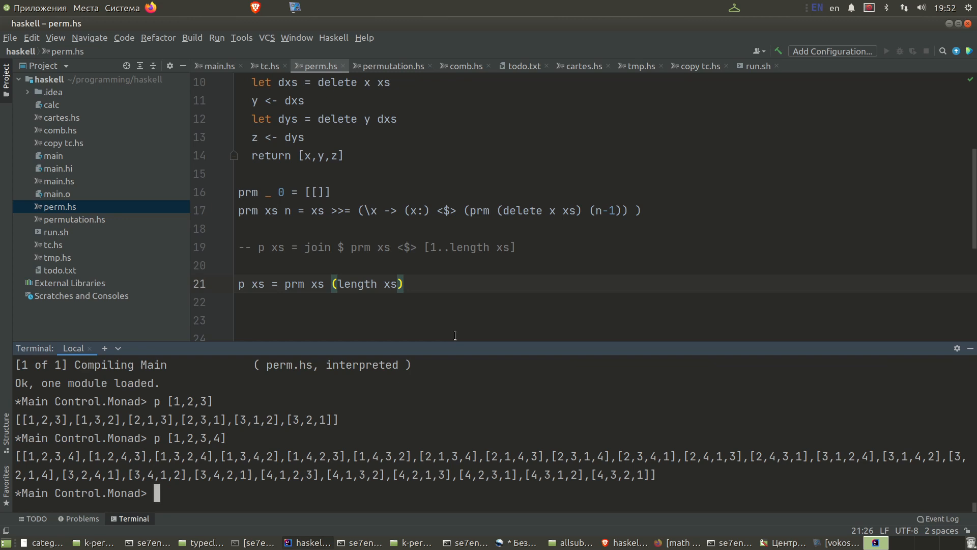
Step: Comment out the prm-based p on line 21 and move to a fresh line below it
click(428, 302)
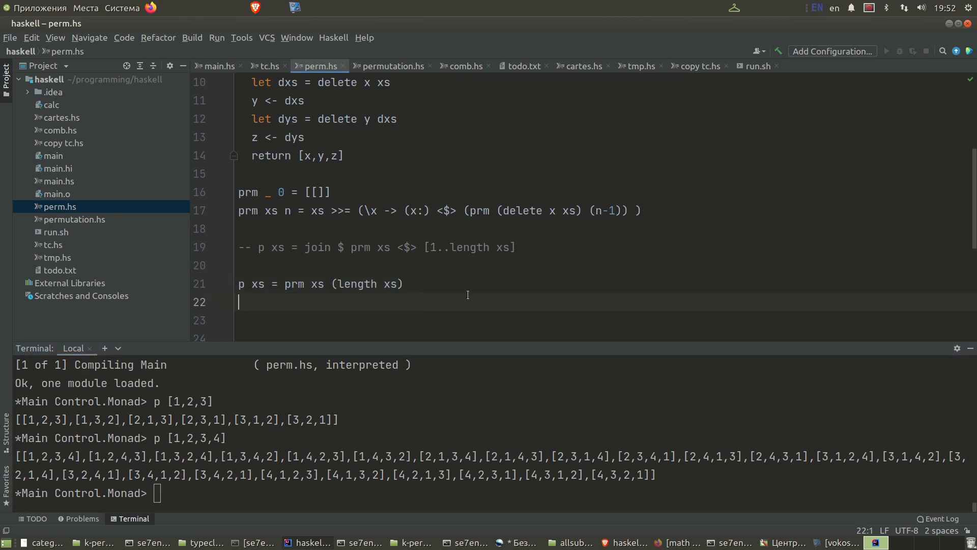
key(Return)
key(Return)
key(Up)
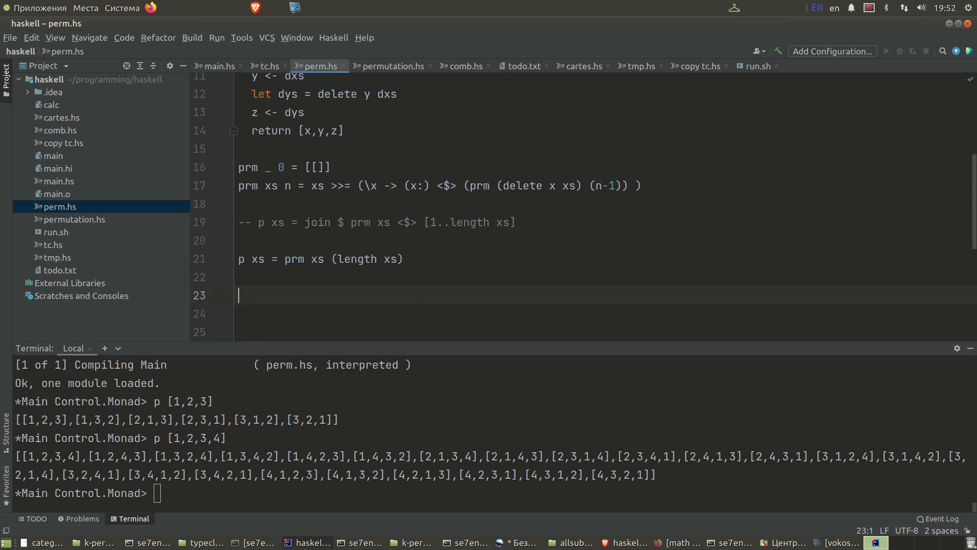
key(Up)
key(Up)
text(--)
key(Down)
key(Up)
key(Up)
key(Up)
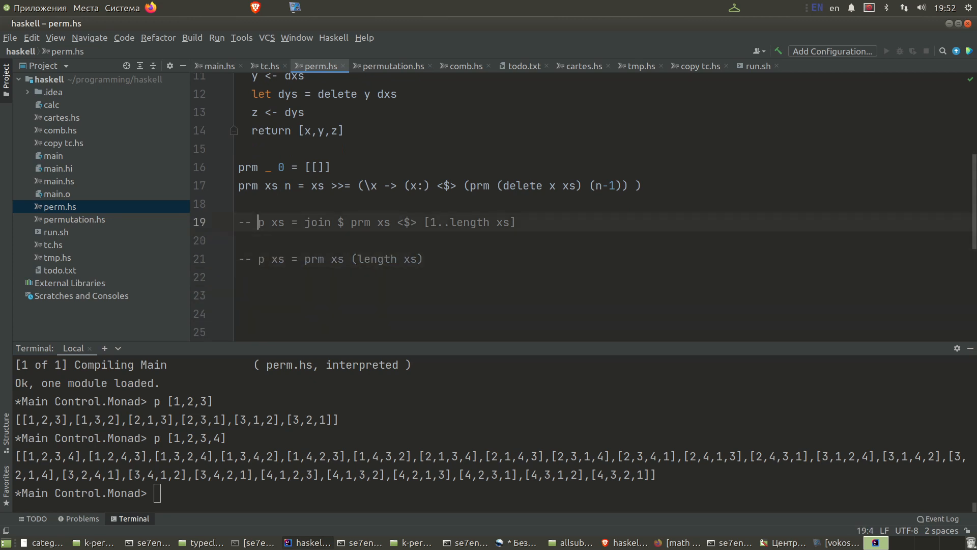
key(Down)
key(Down)
key(Down)
key(Down)
text(p )
text(xs)
Step: Add the base case p [] = [[]] above the new p line
key(Home)
key(Return)
key(Up)
text(p[)
key(BackSpace)
text(p[)
key(Left)
key(BackSpace)
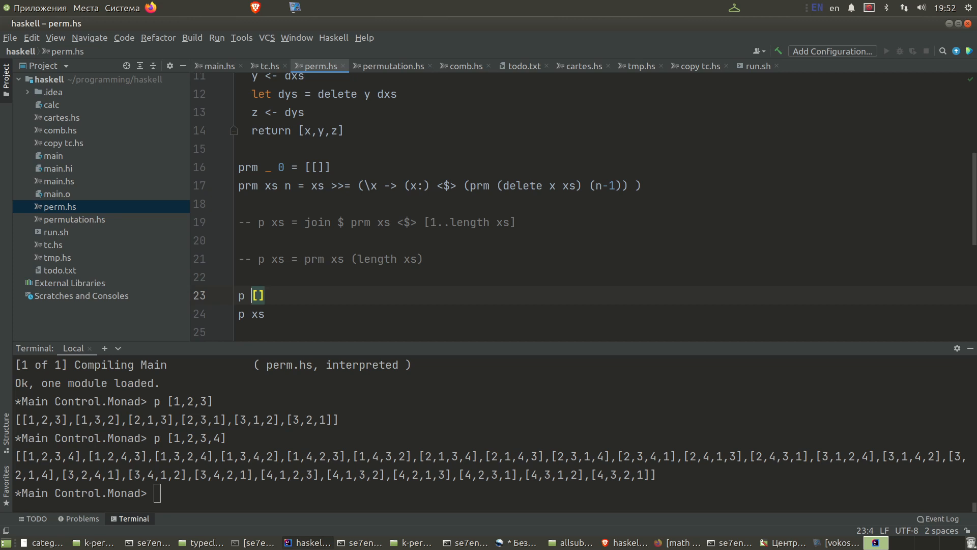
text(= [)
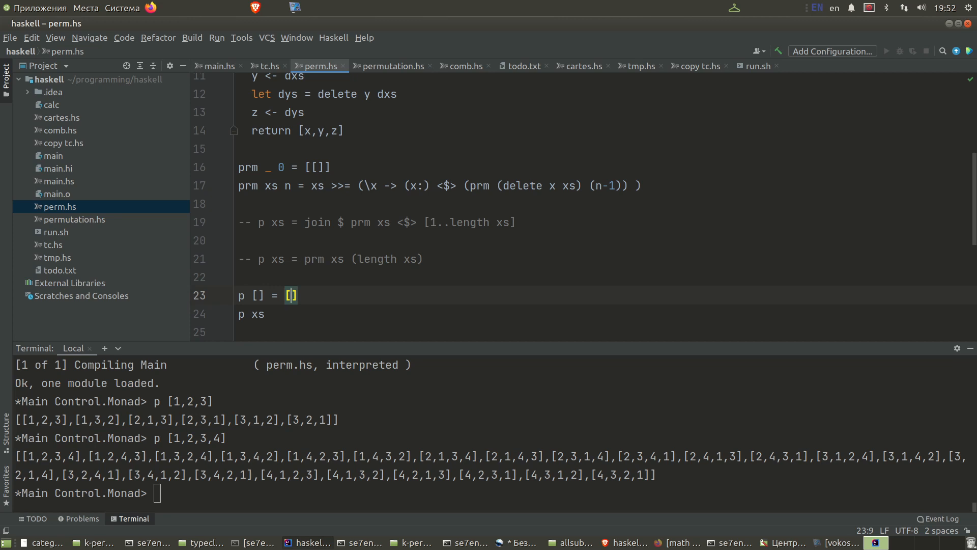
text([])
Step: Write the recursive case p xs = xs >>= (\x -> p (delete x xs))
key(Down)
text(= )
text(xs -)
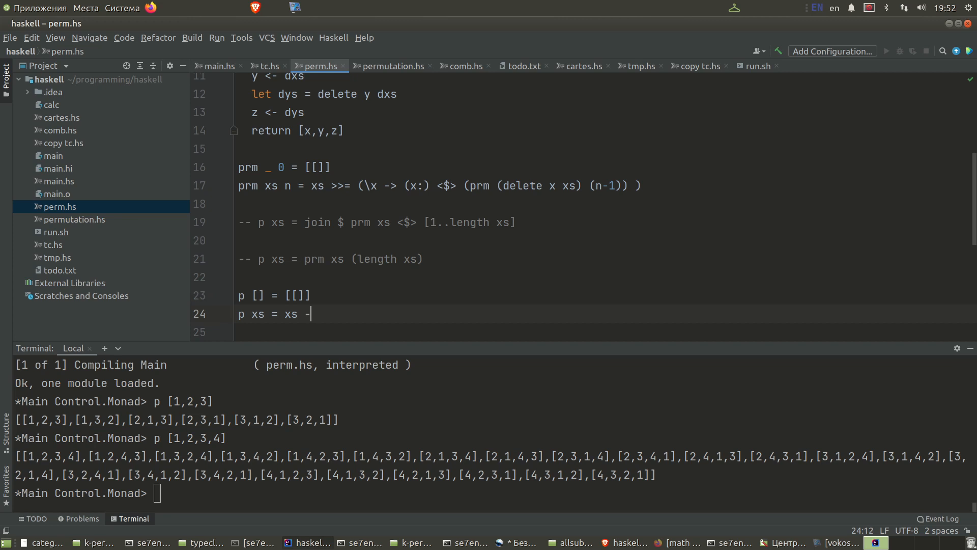
text(>)
key(BackSpace)
key(BackSpace)
key(BackSpace)
text(>>)
text(=)
text( )()
key(Left)
key(BackSpace)
key(Right)
text(\x )
text(->)
text(p)
text((delete x)
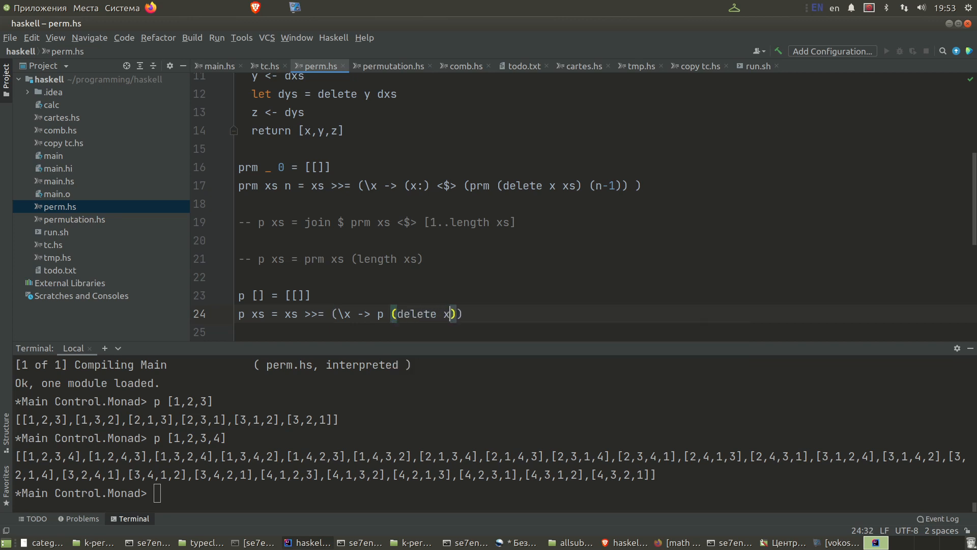
text( xs)
key(Up)
Step: Compare against the prm definition at the top, then return to the end of the file
key(Up)
key(Up)
key(Up)
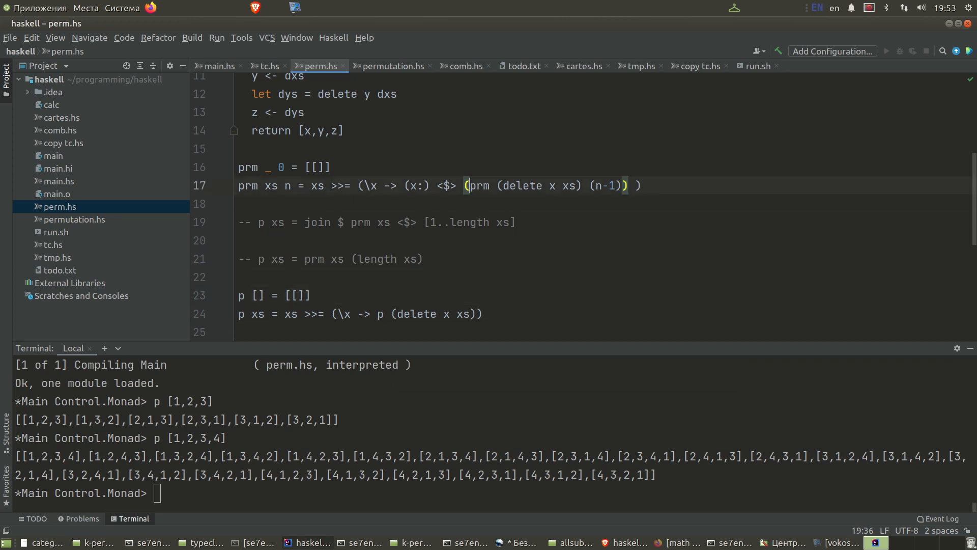
key(Up)
key(Up)
key(Up)
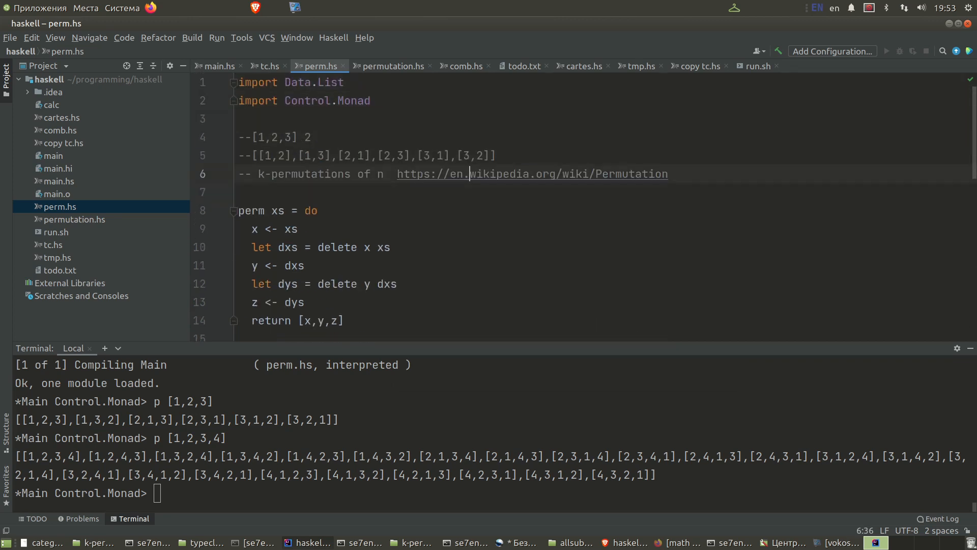
key(Up)
key(Up)
key(Up)
key(Up)
key(Up)
key(shift+Home)
key(Down)
key(Down)
key(Down)
Step: Insert the <$> operator before the recursive call p on line 24
key(Up)
key(Up)
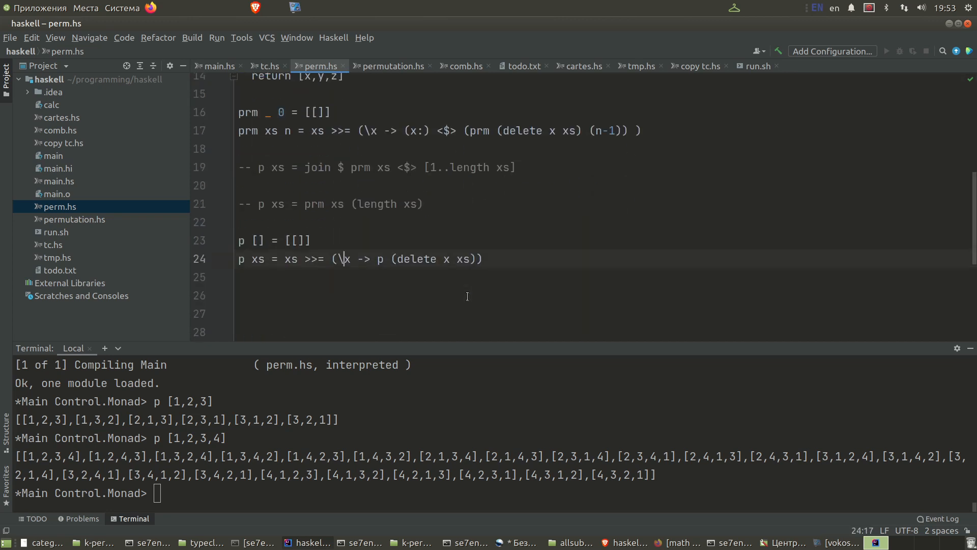
key(ctrl+Right)
key(ctrl+Right)
key(ctrl+Right)
key(Left)
text(<>)
text($)
key(Right)
key(ctrl+Left)
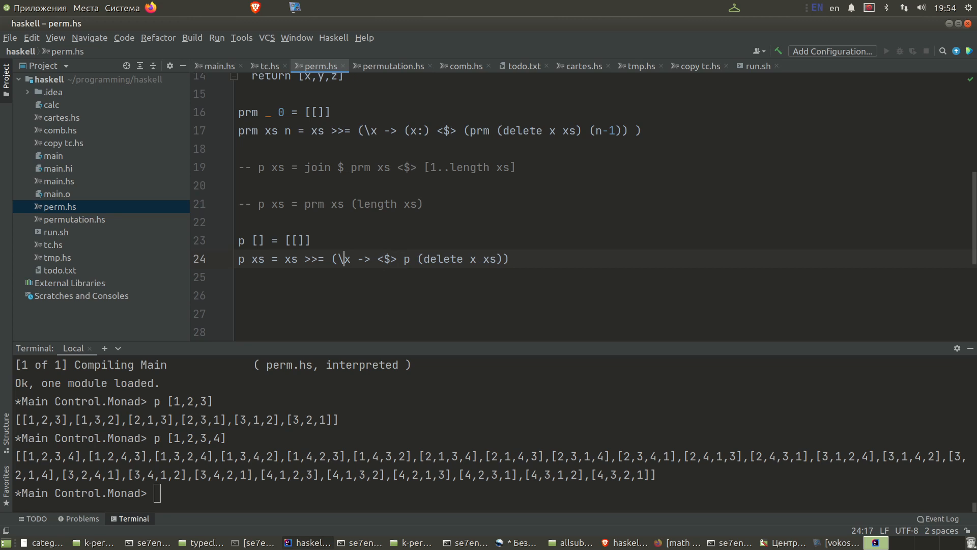
text(>)
key(Left)
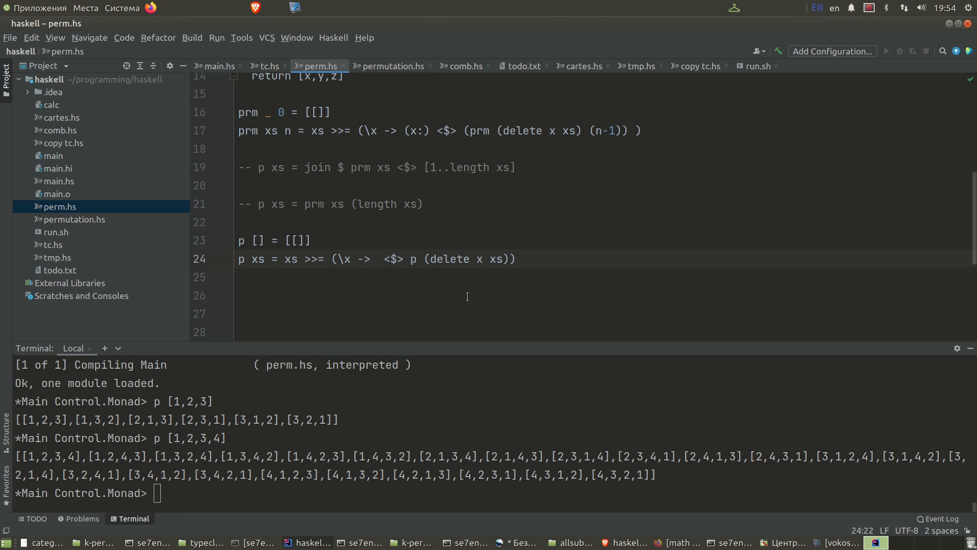
text(())
Step: Add the (x:) section so the lambda reads (\x -> (x:) <$> p (delete x xs))
key(Left)
text(x)
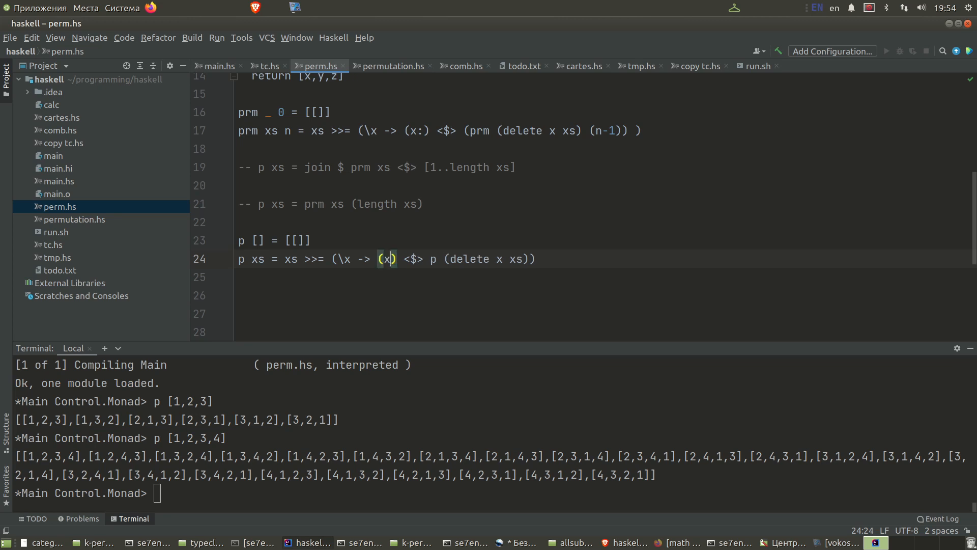
text(:)
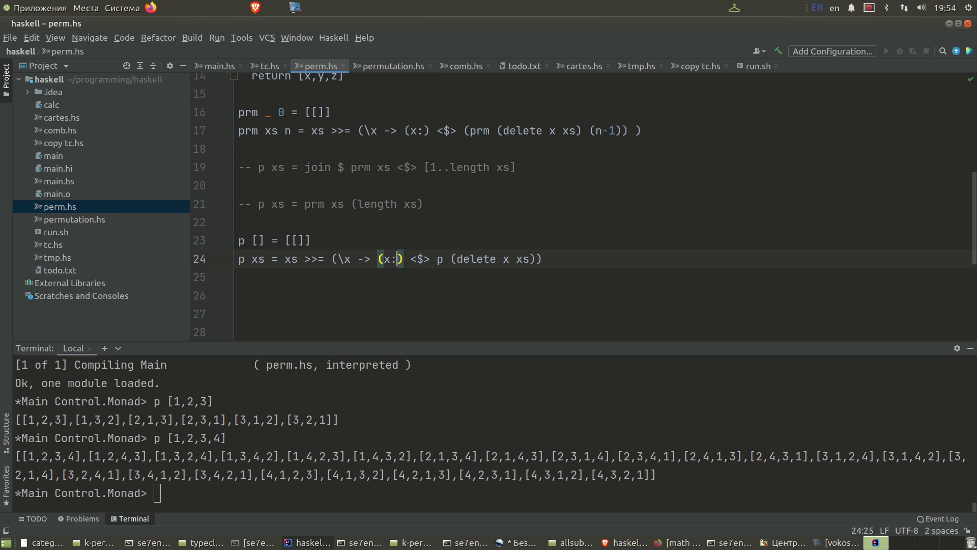
key(Left)
key(Left)
key(Left)
key(End)
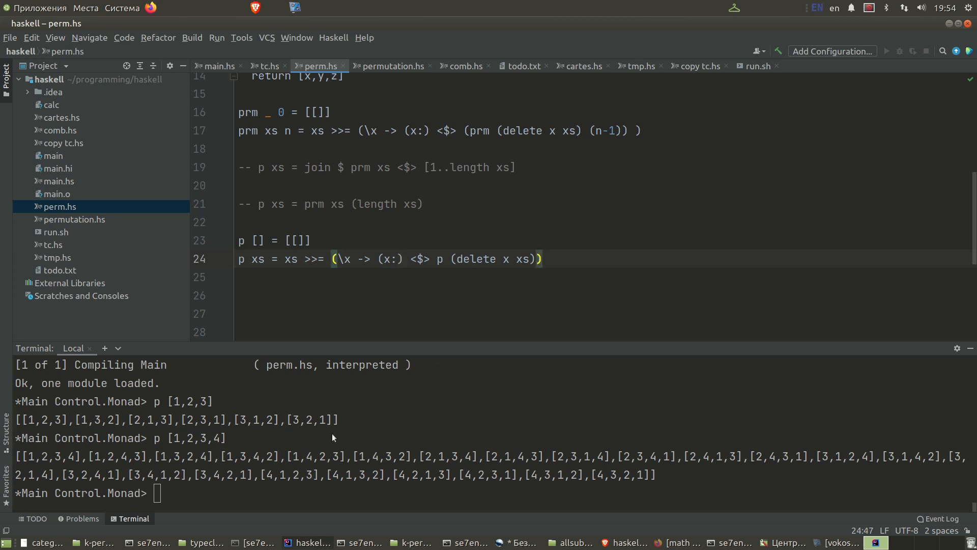
Step: Reload with :r and evaluate p on [1,2,3], [1,2,3,4] and [1,2,3,4,5]
click(279, 477)
text(:r)
key(Return)
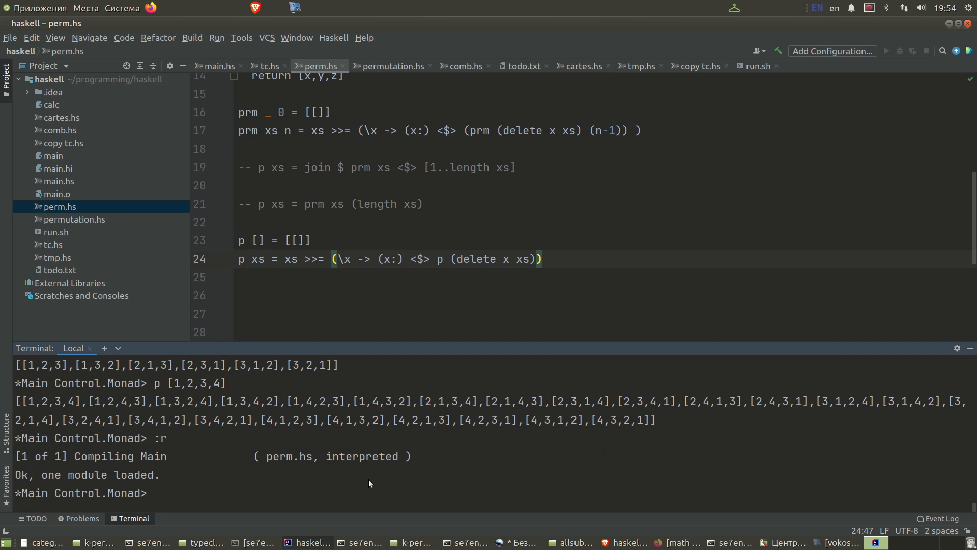
text(p [])
key(Left)
text(1,2,3)
key(Return)
key(Up)
key(Left)
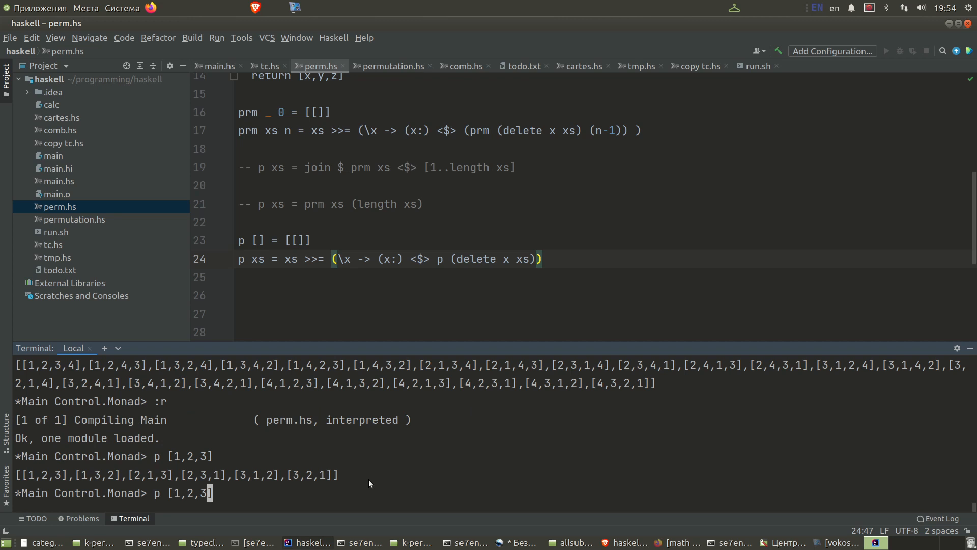
text(,4)
key(Return)
key(Up)
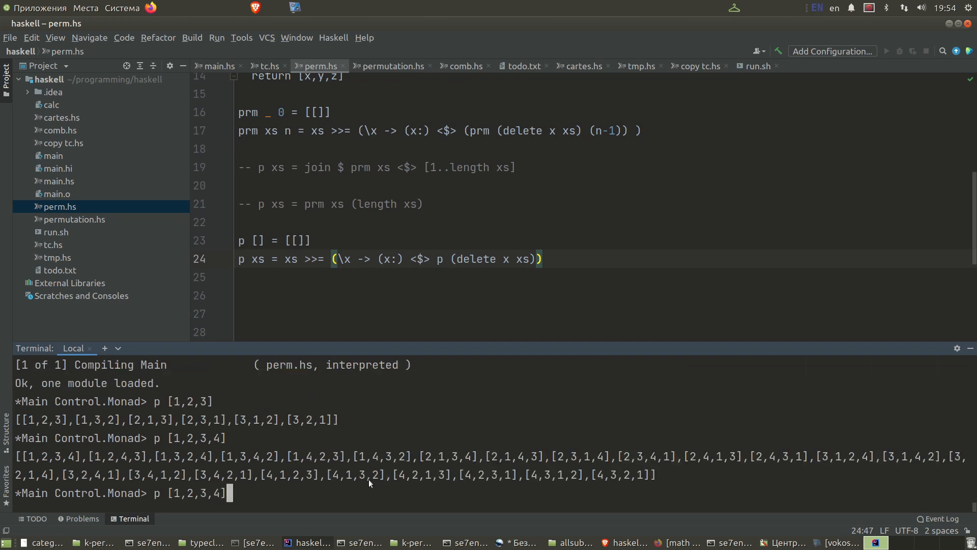
key(Left)
text(,5)
key(Return)
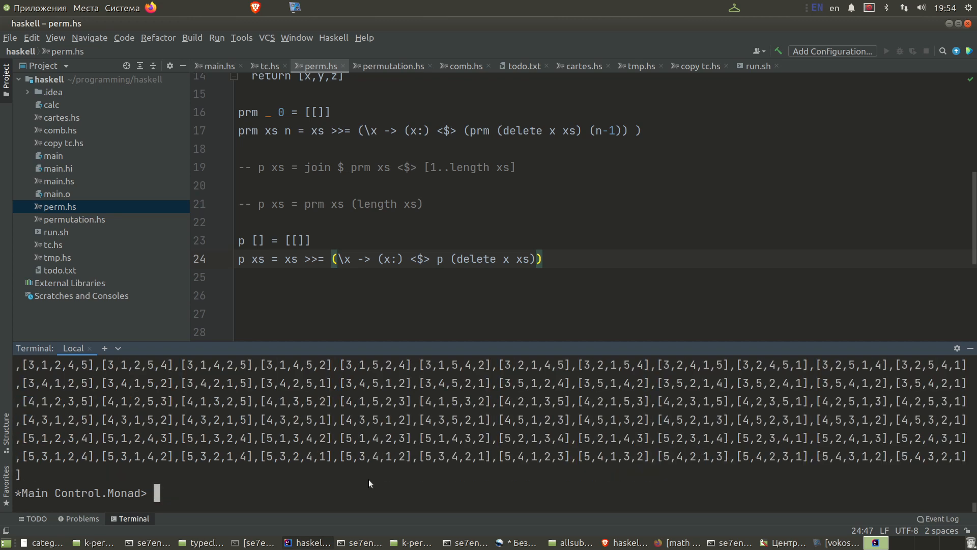
Step: Evaluate length $ p for five, four, three and two elements, getting 120, 24, 6 and 2
key(Up)
key(Home)
key(Delete)
text(le)
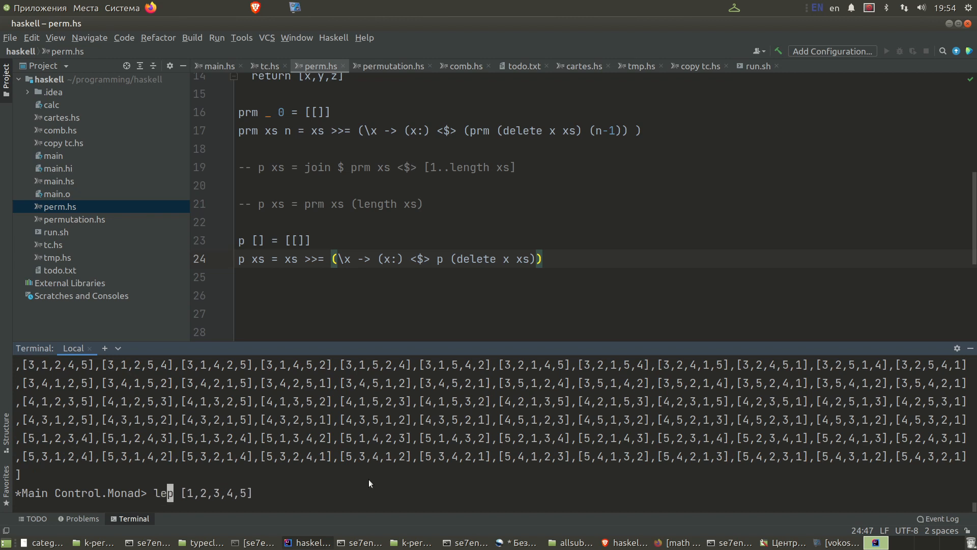
text(ngth $)
key(Return)
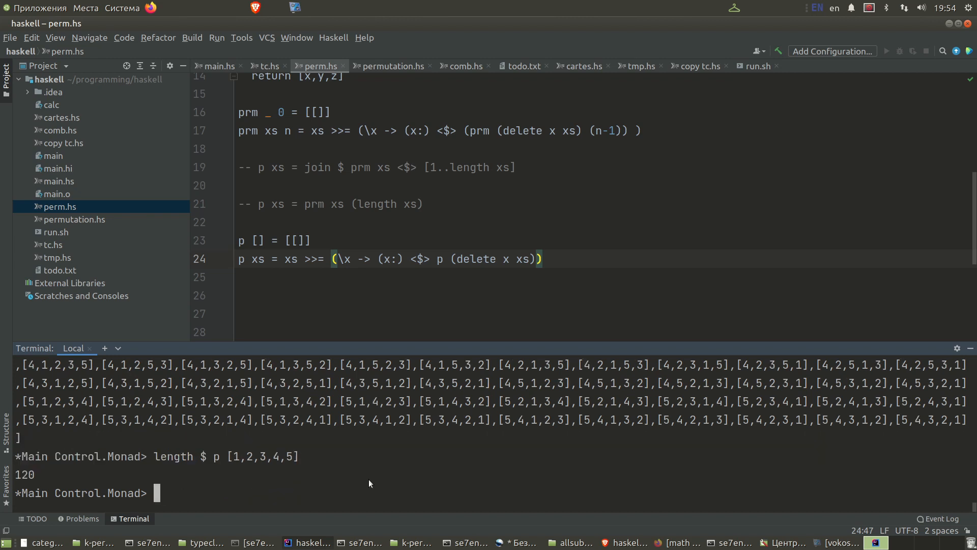
key(Up)
key(BackSpace)
key(BackSpace)
key(BackSpace)
text(])
key(Return)
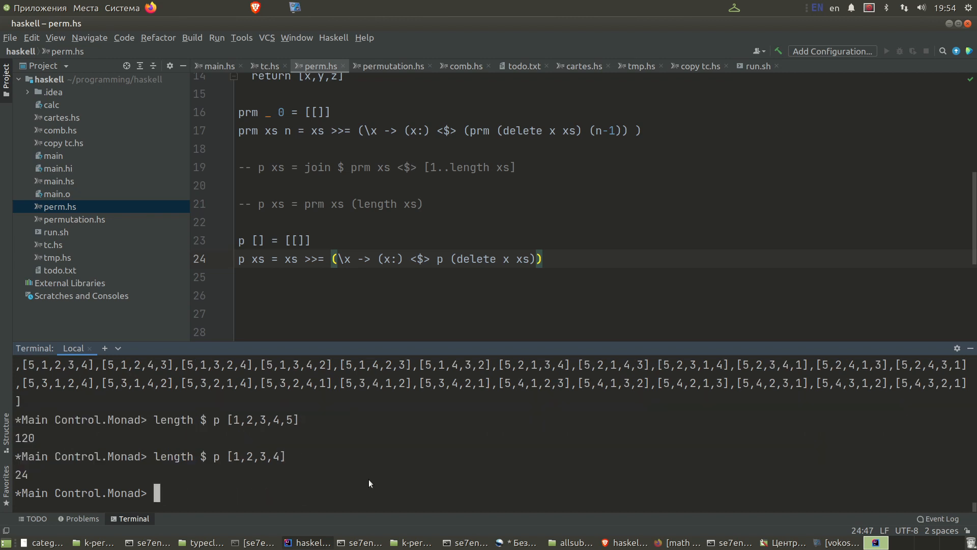
key(Up)
key(BackSpace)
key(BackSpace)
text(])
key(Return)
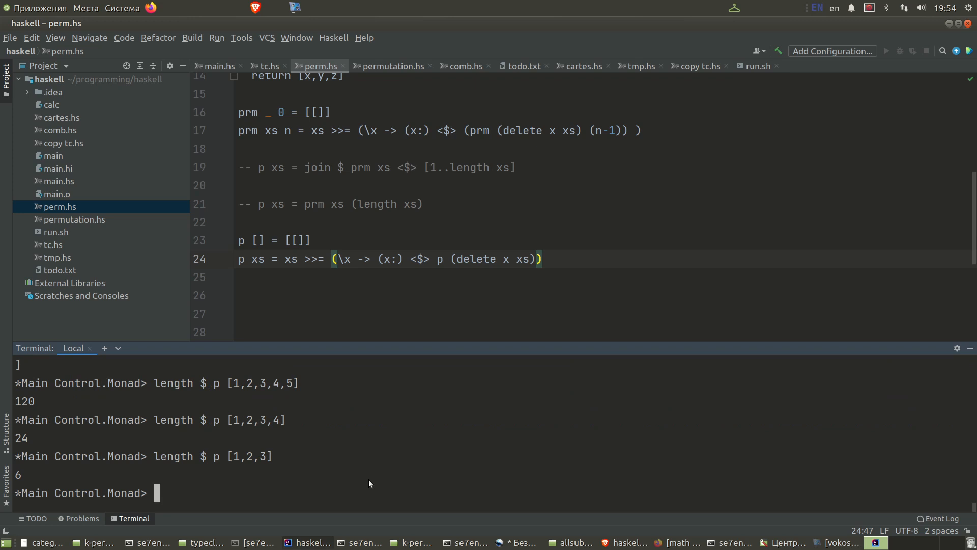
key(Up)
key(Left)
key(BackSpace)
key(BackSpace)
key(Return)
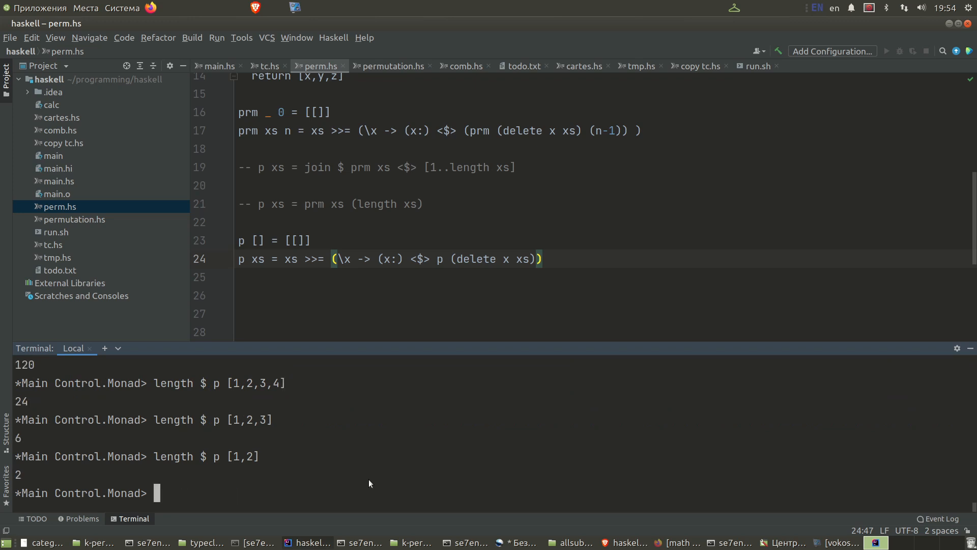
Step: Count 720 permutations of [1,2,3,4,5,6], then list them all with p
key(Up)
key(Left)
text(,)
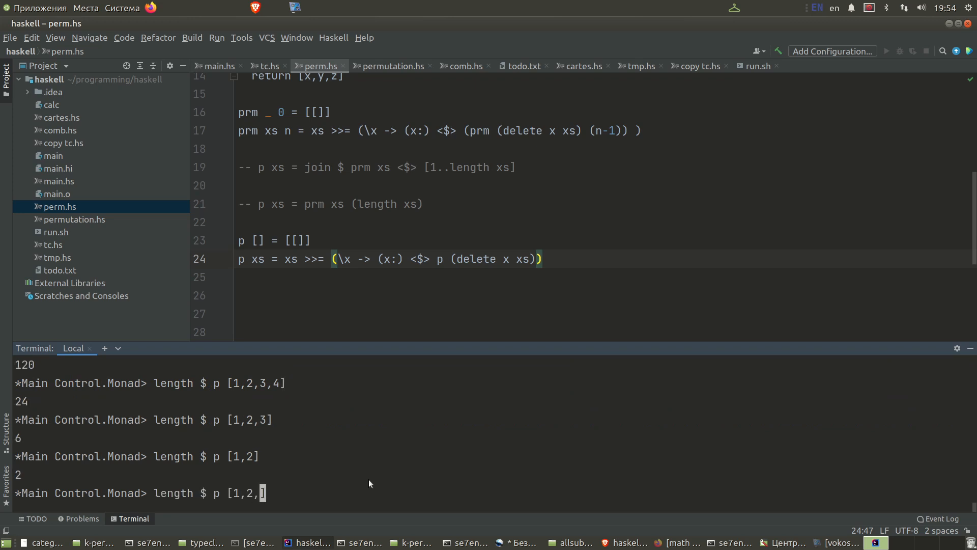
text(3,4,5,6)
key(Return)
key(Up)
key(Home)
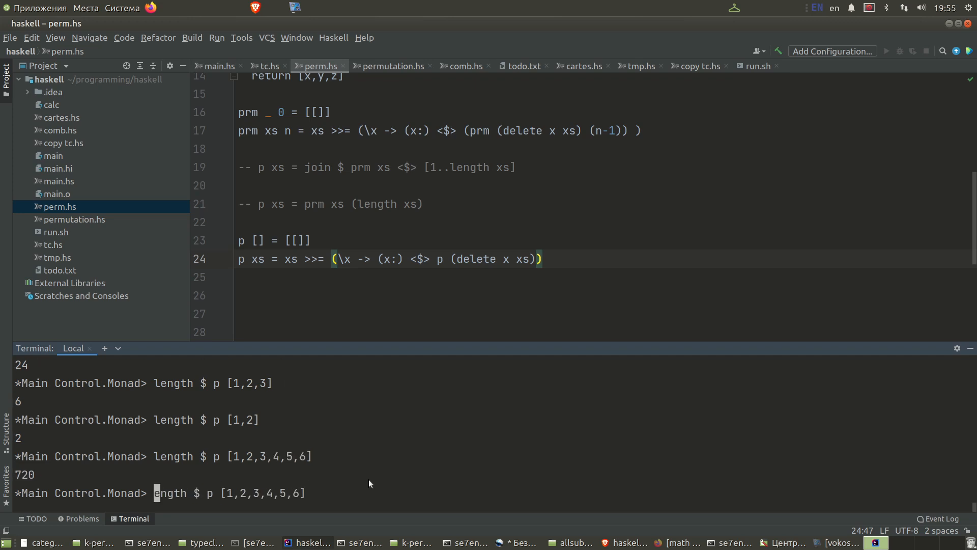
key(Delete)
key(Delete)
key(Delete)
key(Delete)
key(Delete)
key(Delete)
key(Delete)
key(Delete)
key(Return)
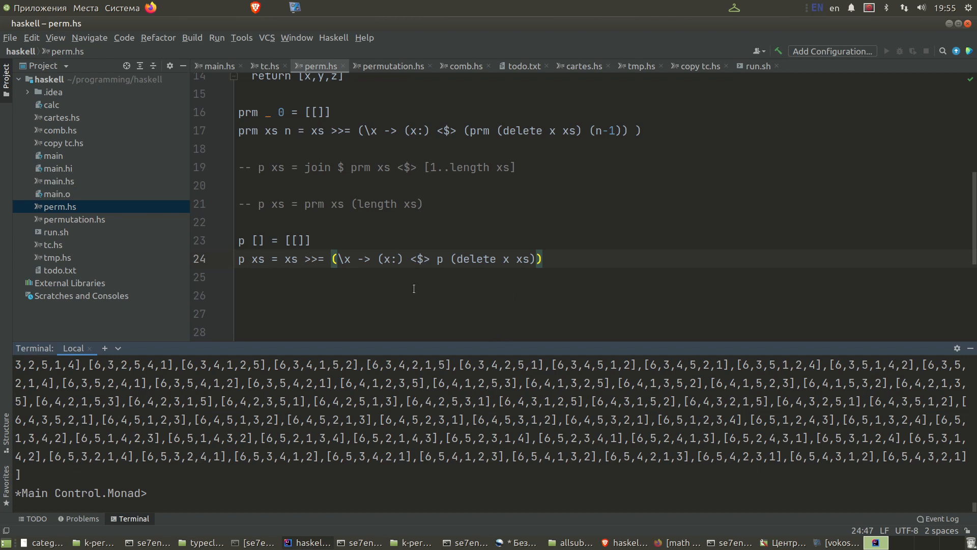
scroll(371, 260, up, 3)
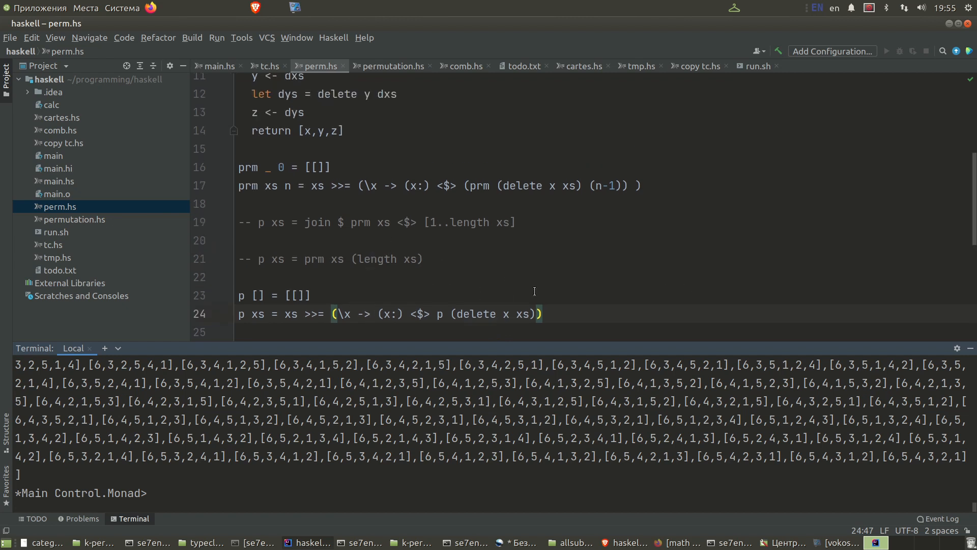
drag(551, 315, 208, 296)
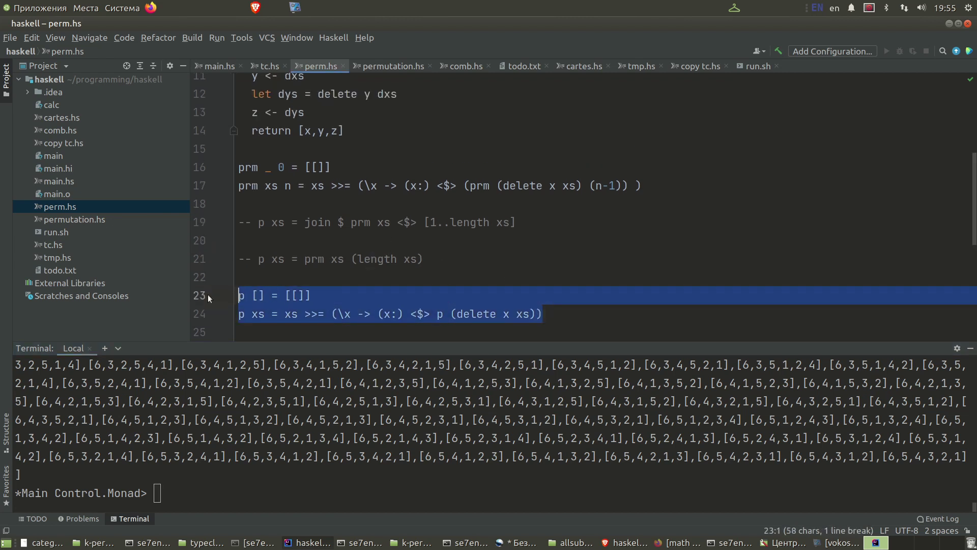
click(366, 276)
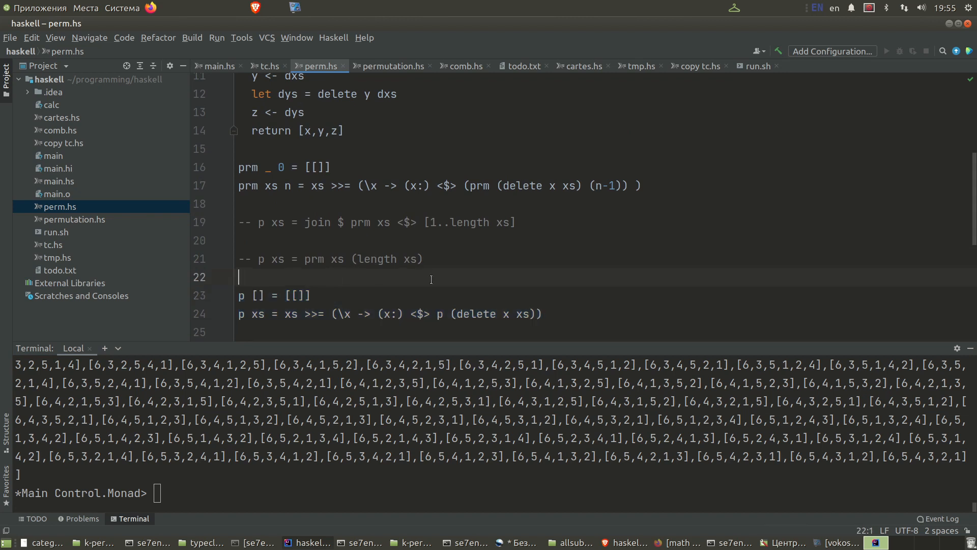